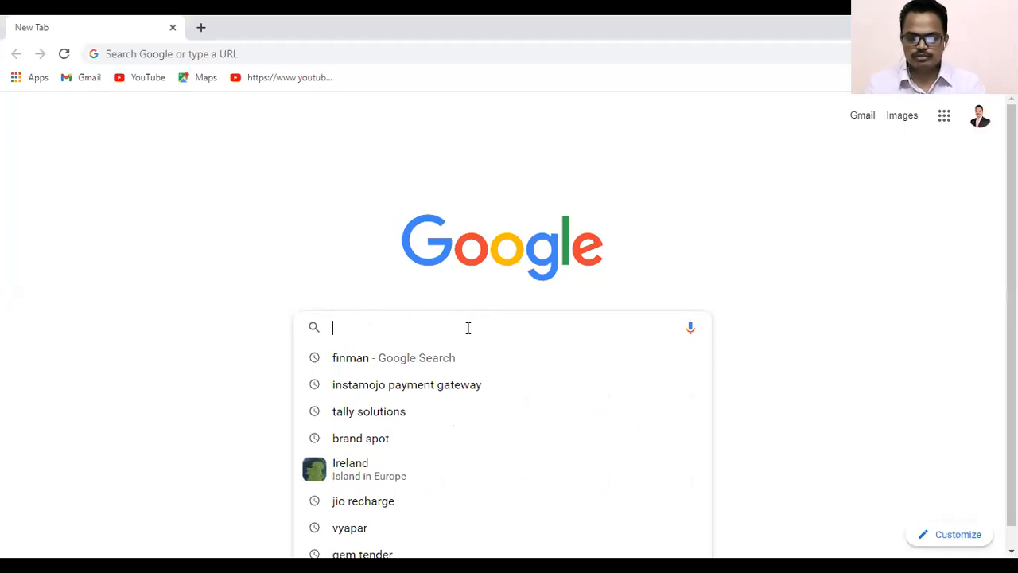
pyautogui.write('www')
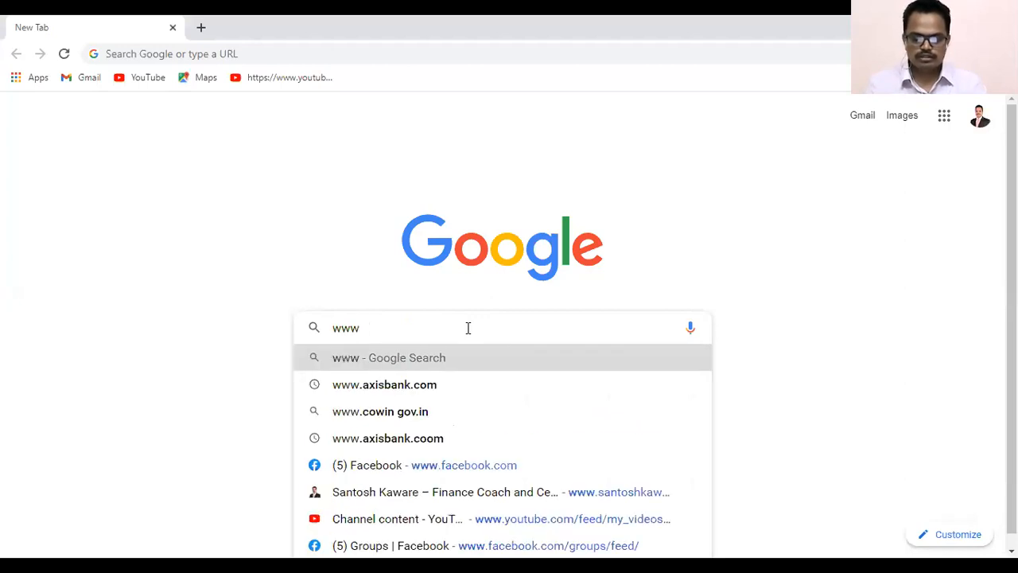
pyautogui.write('.tally')
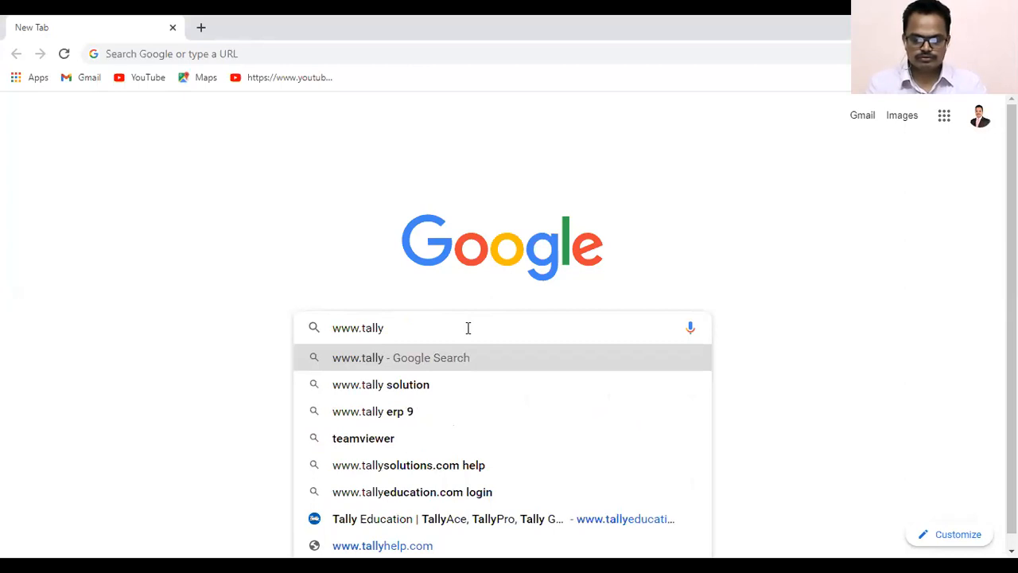
pyautogui.write('solution.com')
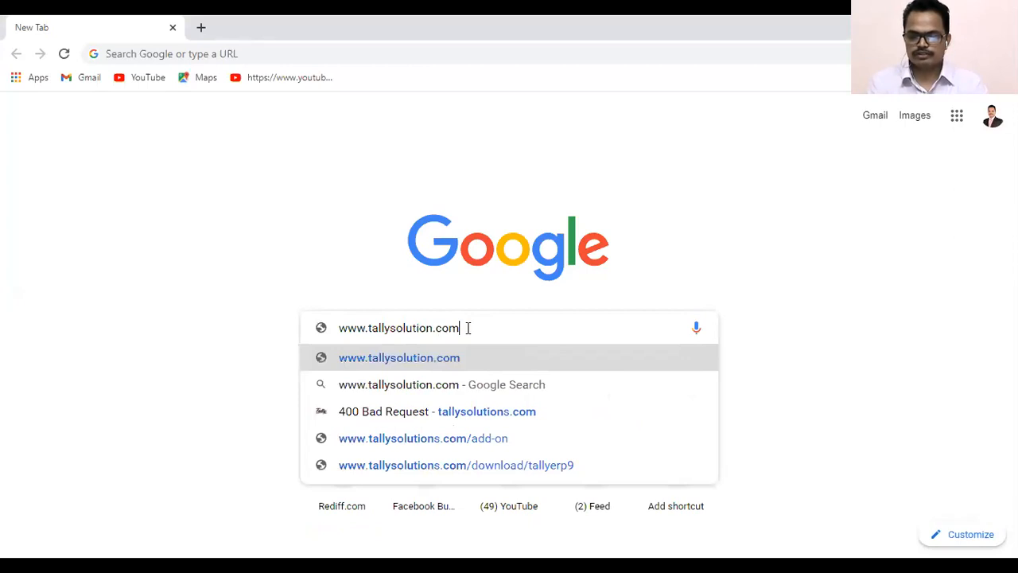
pyautogui.press('Return')
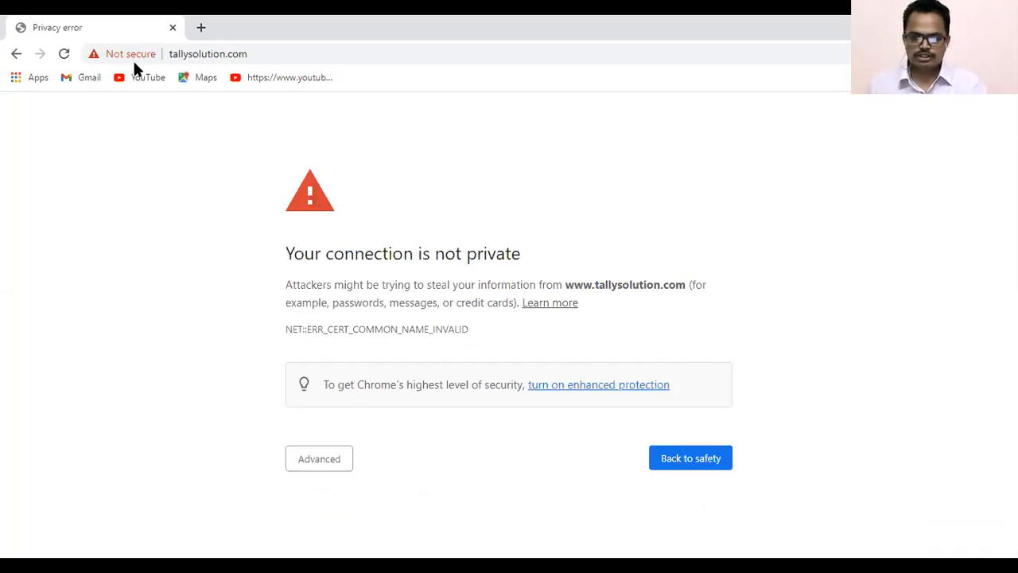
pyautogui.click(16, 57)
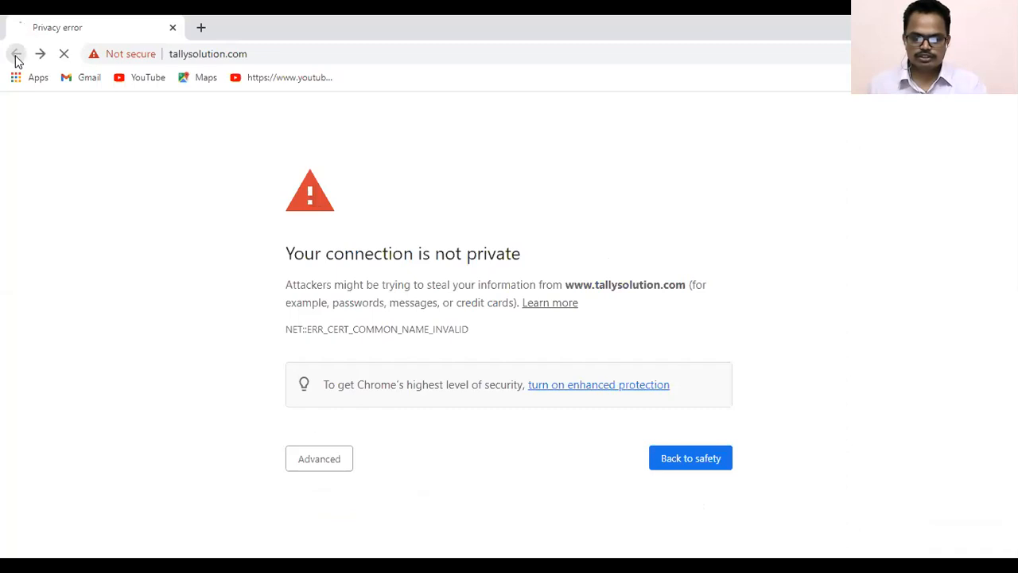
# Search Google for "tally"
pyautogui.click(195, 49)
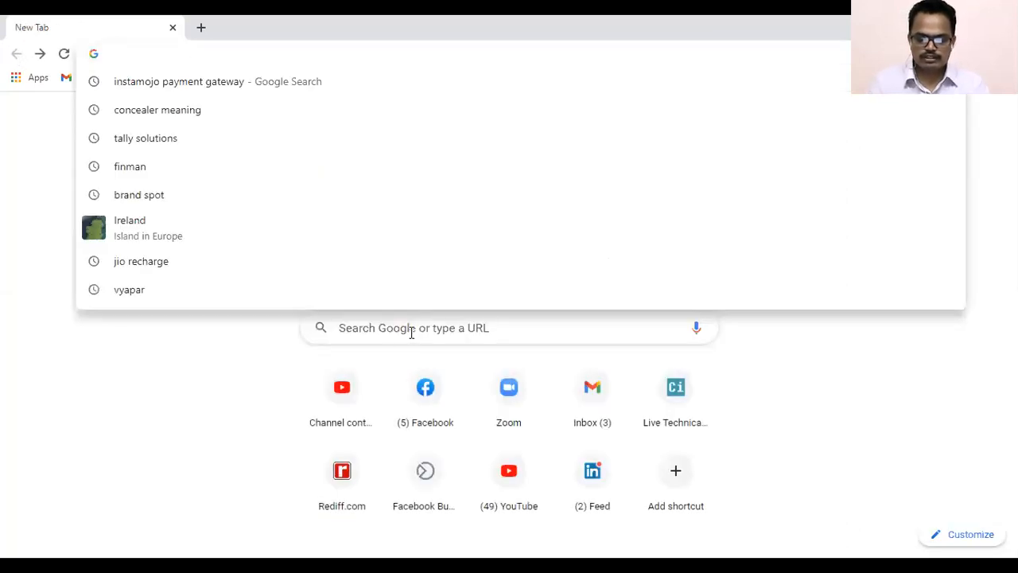
pyautogui.click(411, 333)
pyautogui.write('tall')
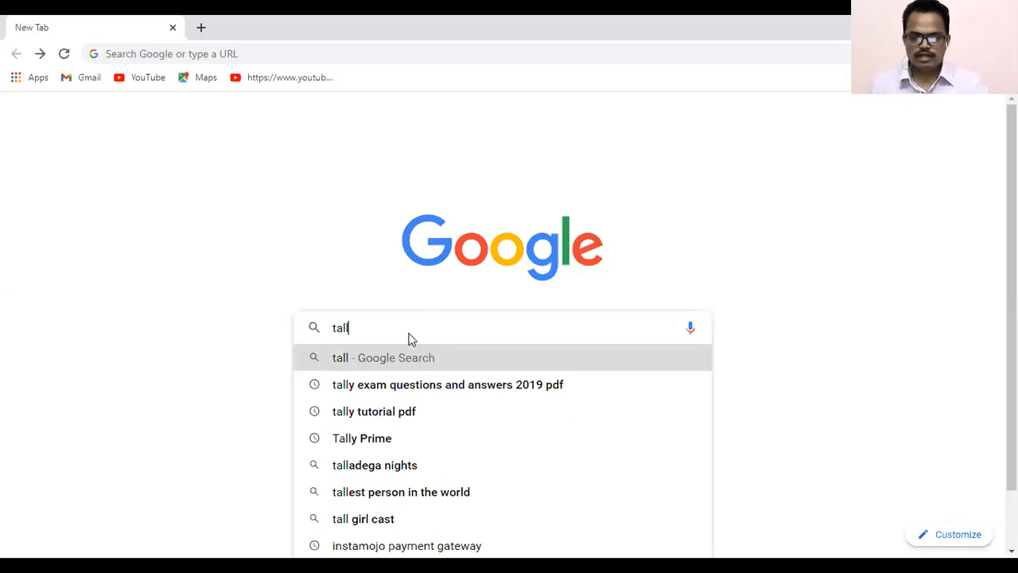
pyautogui.write('y')
pyautogui.press('Return')
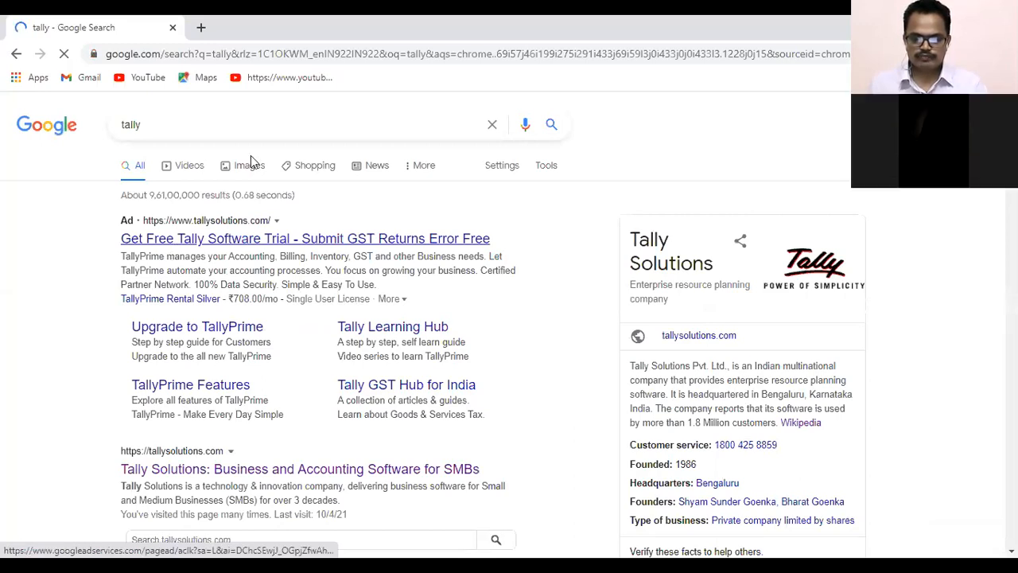
# Look through the 7-day free trial page of the sponsored Tally Software Trial result and return to the search results
pyautogui.click(381, 240)
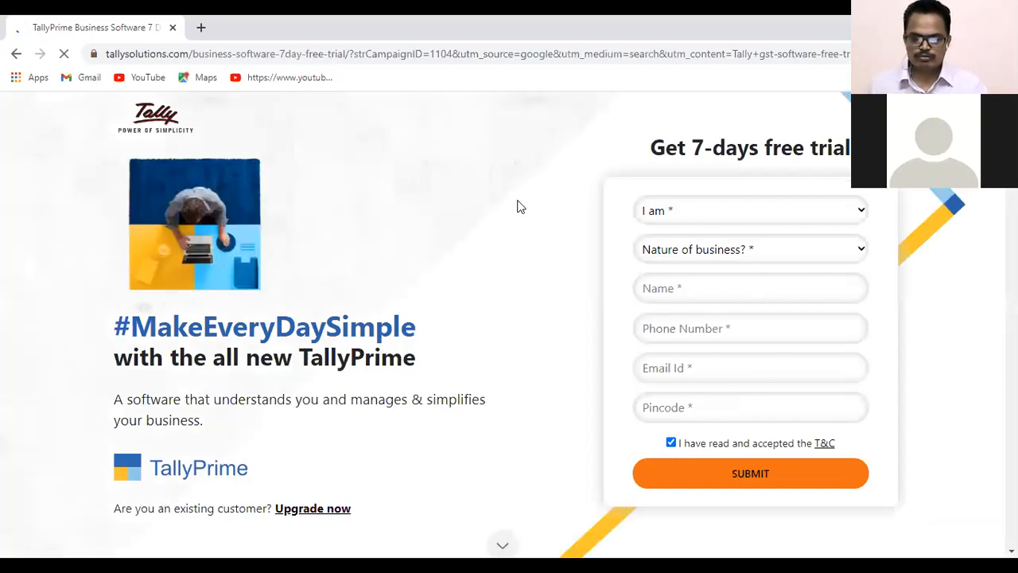
pyautogui.scroll(-5, 517, 207)
pyautogui.scroll(-5, 517, 205)
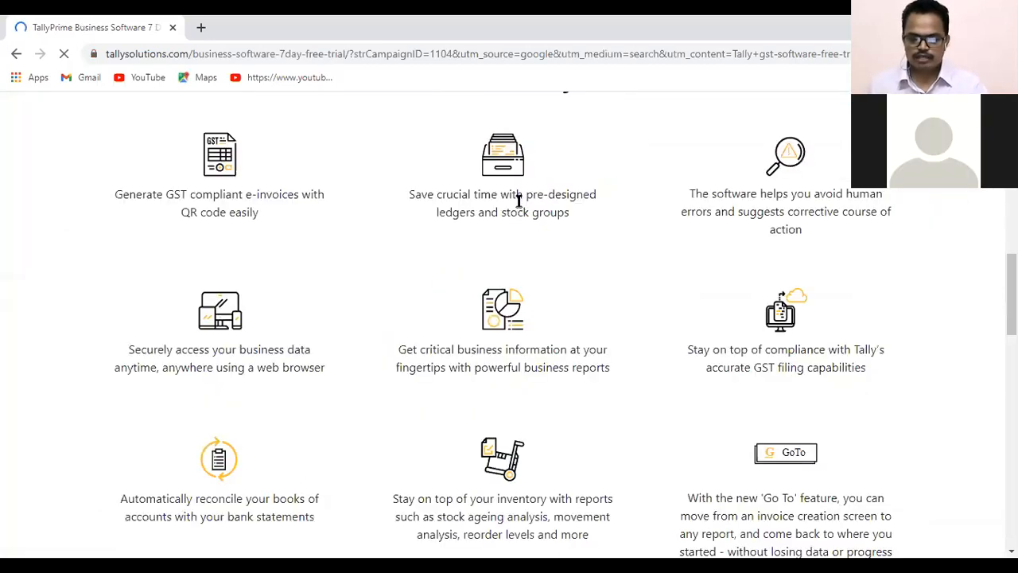
pyautogui.scroll(-3, 518, 202)
pyautogui.scroll(13, 519, 204)
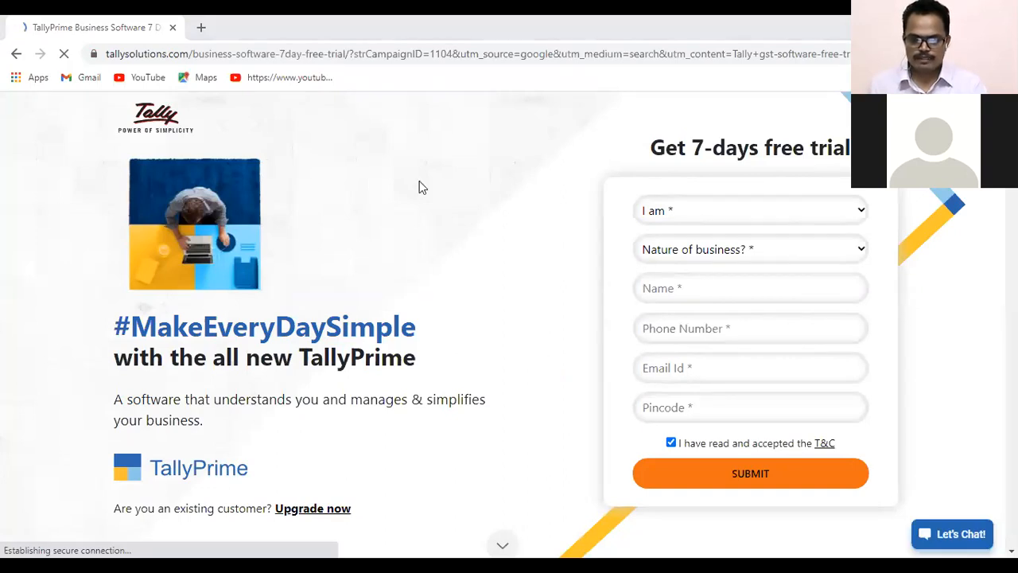
pyautogui.scroll(-2, 420, 181)
pyautogui.scroll(-2, 419, 182)
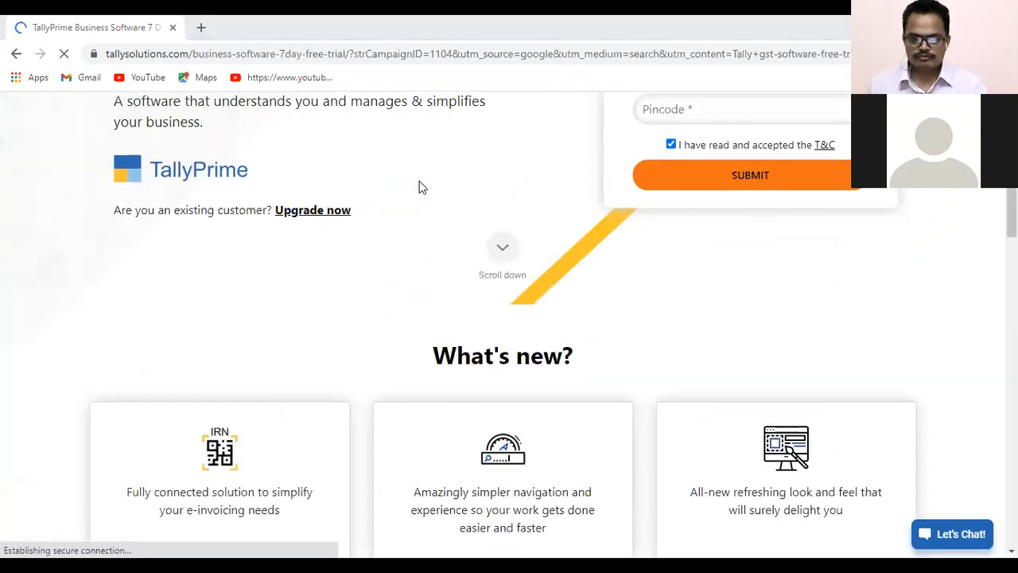
pyautogui.click(502, 248)
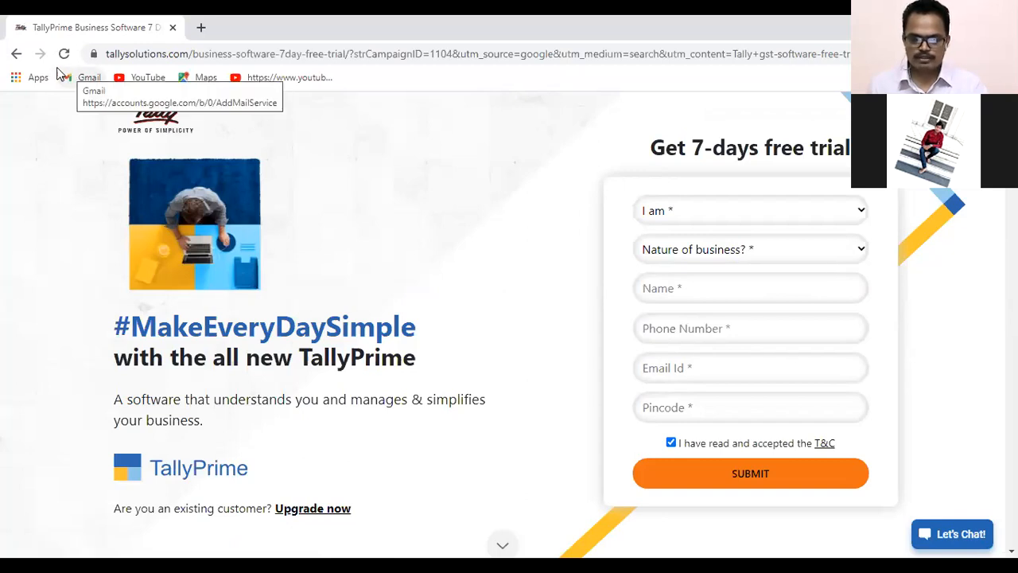
pyautogui.click(14, 57)
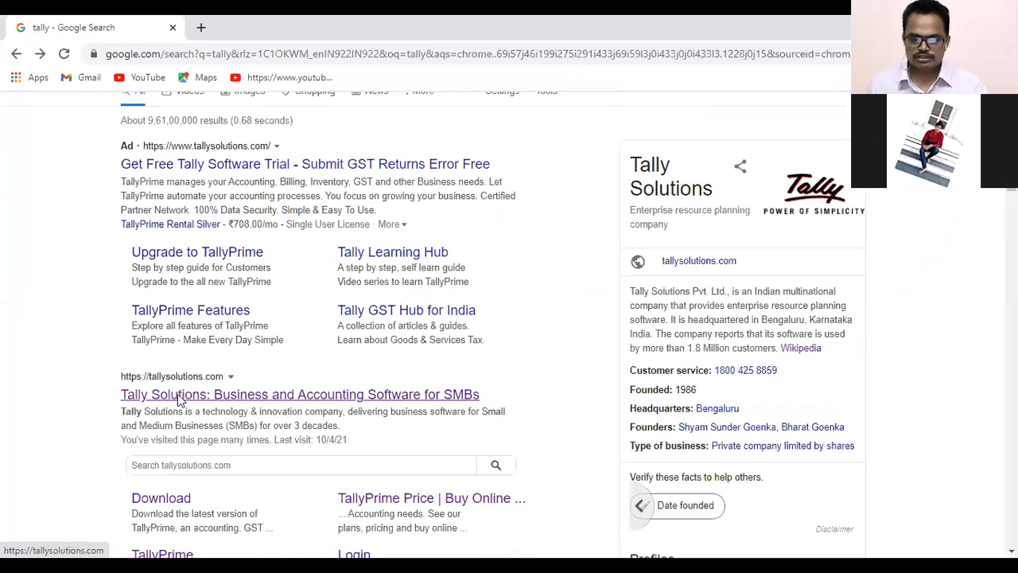
# Open the official tallysolutions.com site from the search results and go to its free trial download page
pyautogui.click(178, 400)
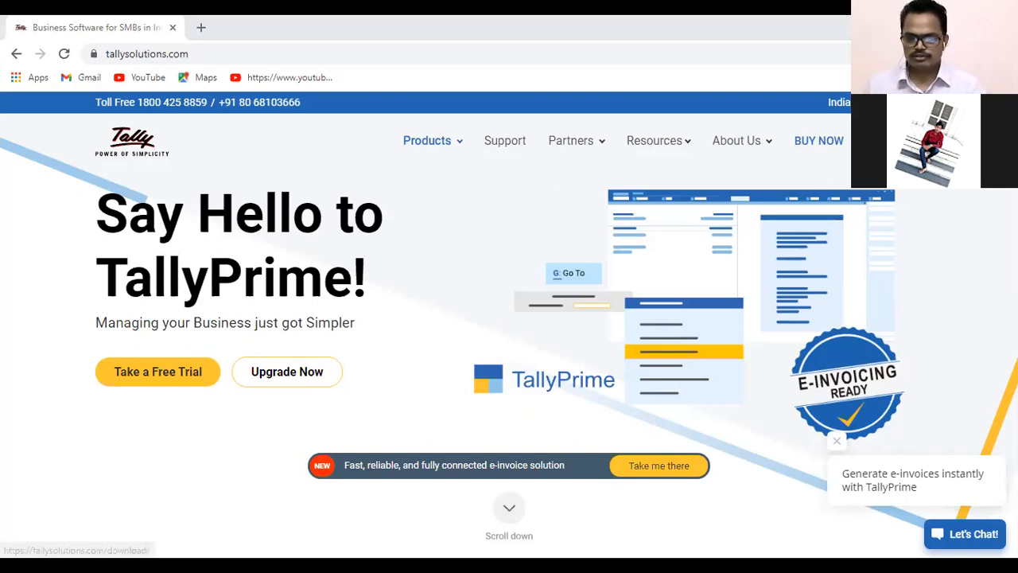
pyautogui.click(157, 372)
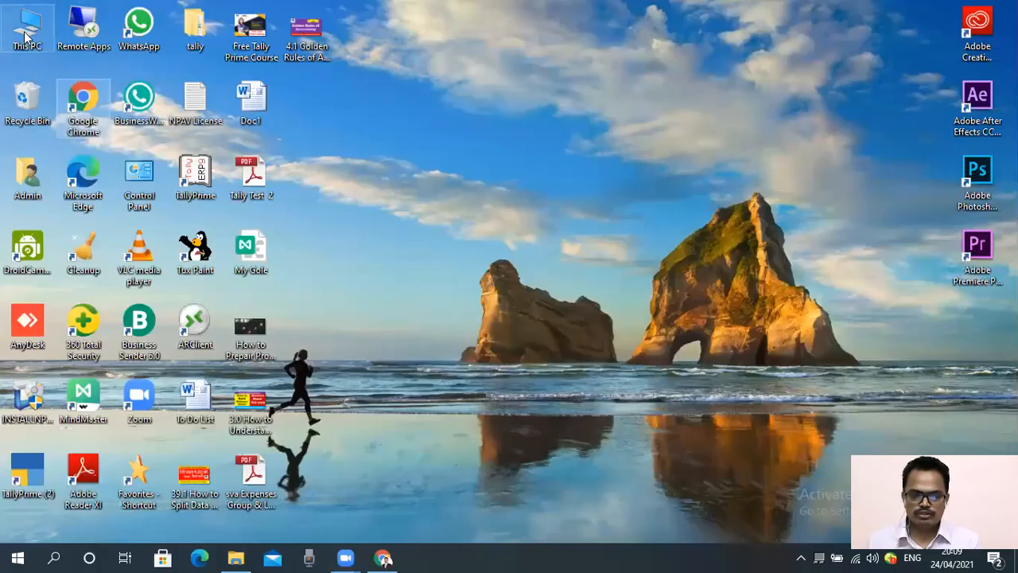
# Open the properties of This PC from the desktop and maximize the About window to check the device specifications
pyautogui.rightClick(25, 35)
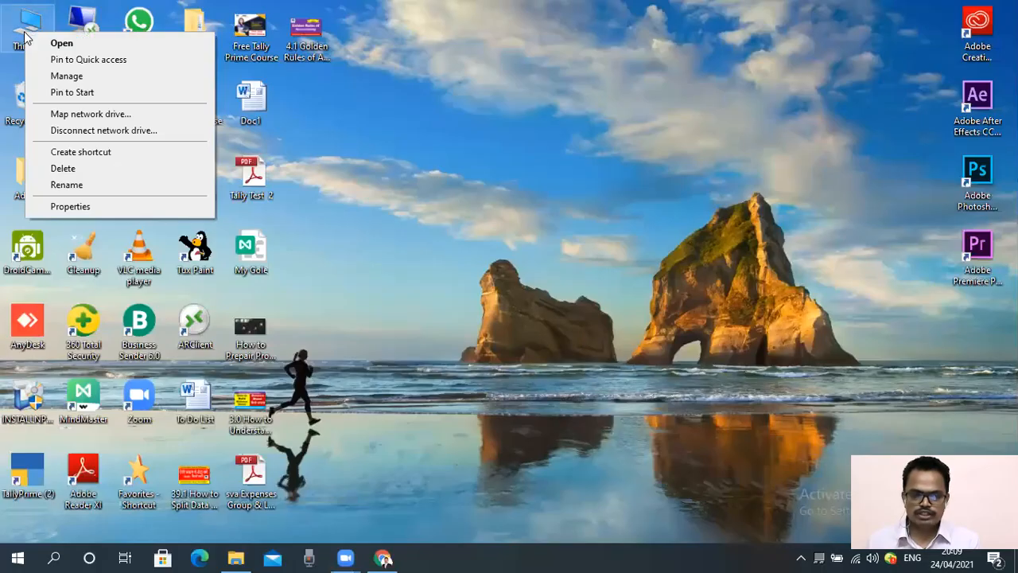
pyautogui.click(478, 149)
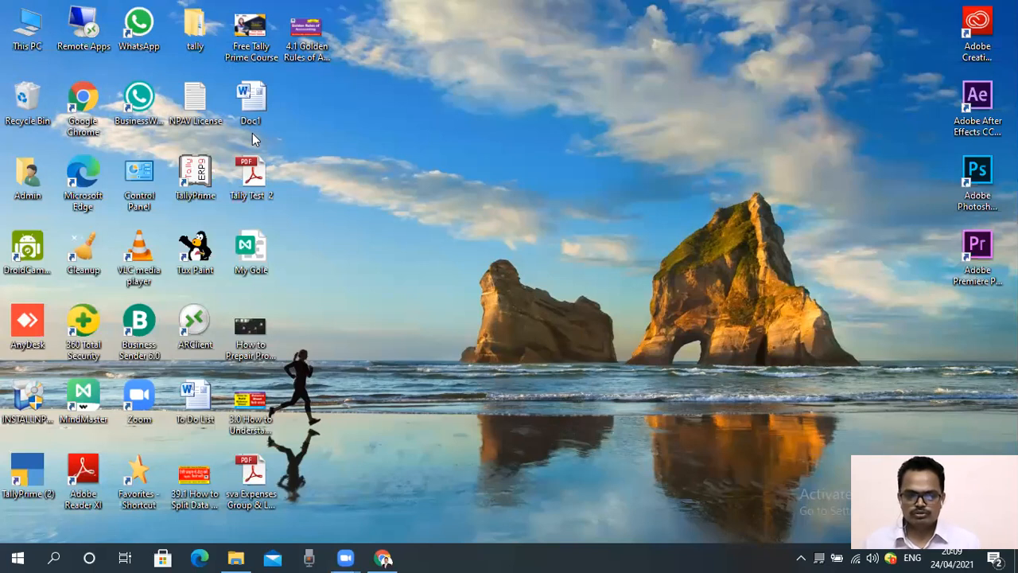
pyautogui.rightClick(26, 45)
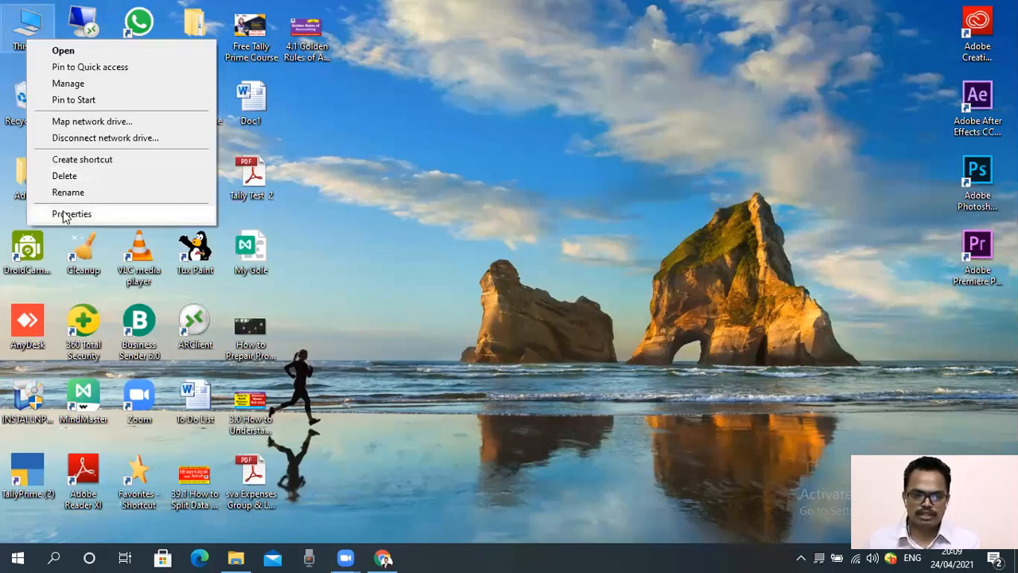
pyautogui.click(66, 215)
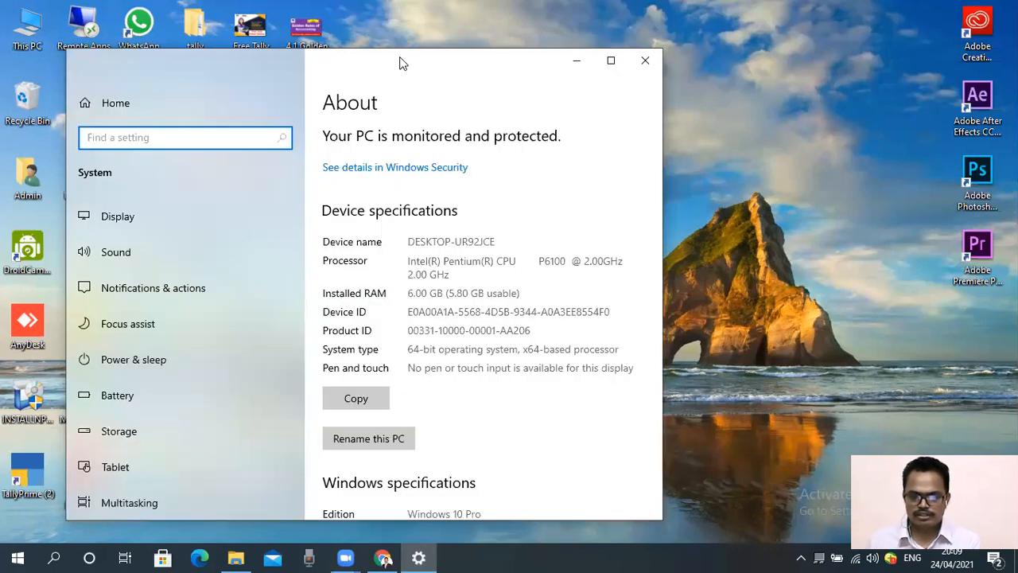
pyautogui.moveTo(401, 64); pyautogui.dragTo(448, 39)
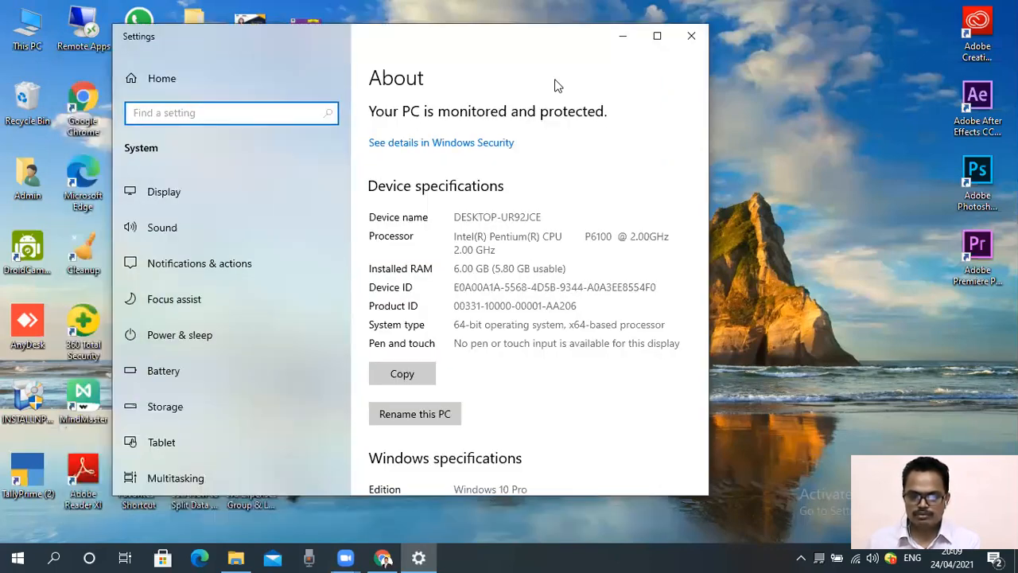
pyautogui.click(657, 40)
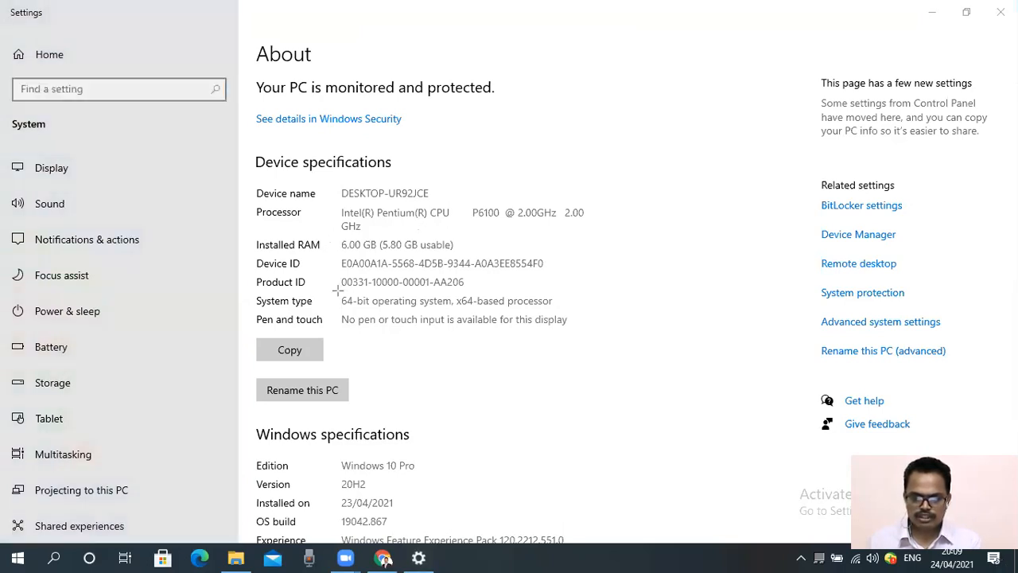
# Outline the System type row in the device specifications with a red rectangle and clear the outline
pyautogui.moveTo(252, 295); pyautogui.dragTo(566, 307)
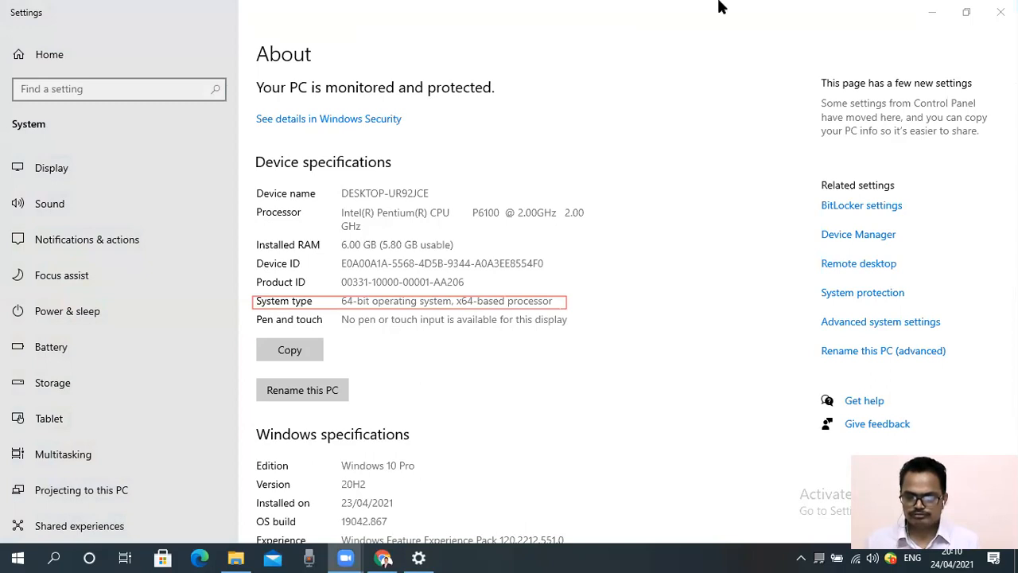
pyautogui.hotkey('ctrl', 'z')
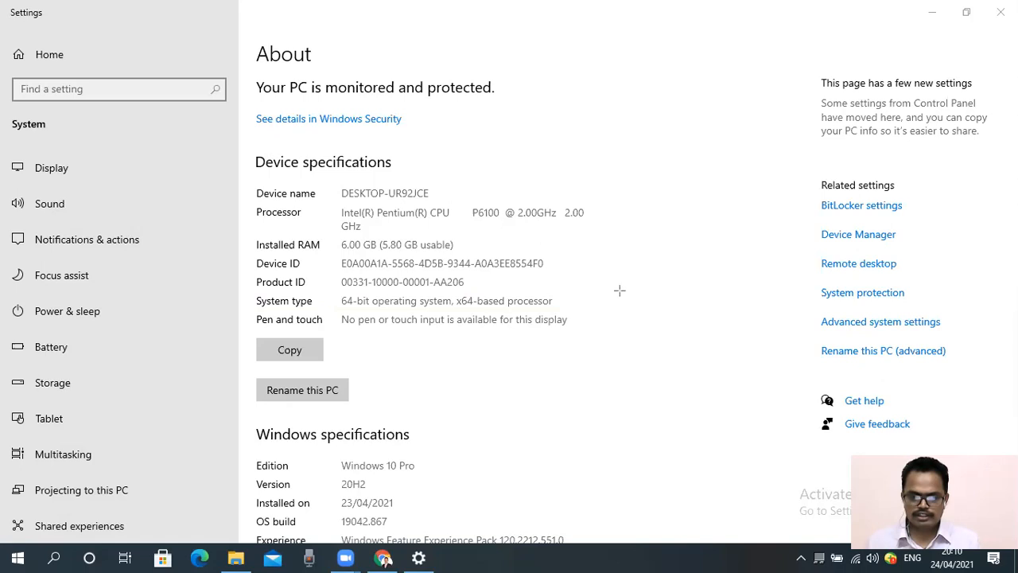
pyautogui.click(675, 295)
pyautogui.scroll(-2, 675, 295)
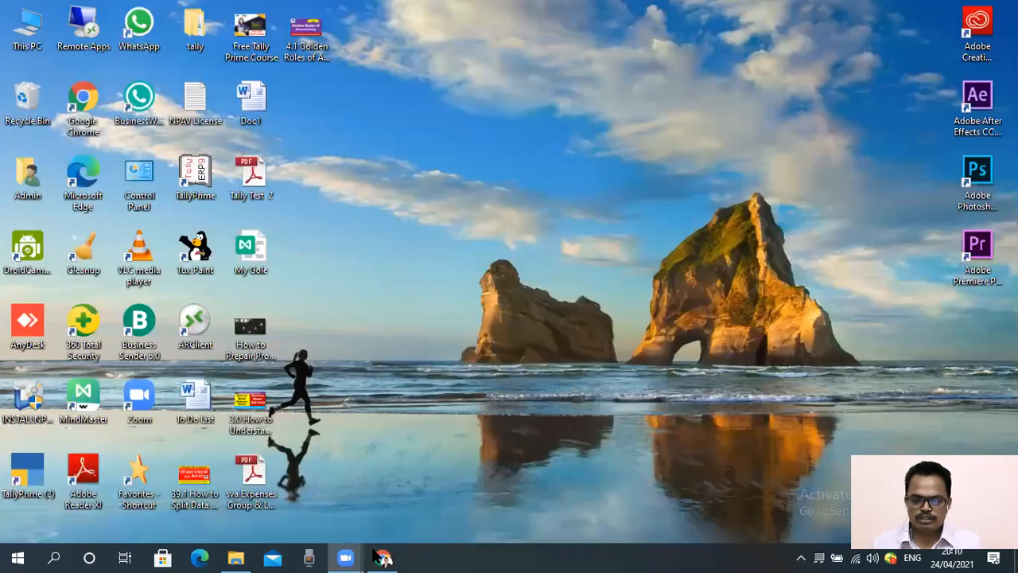
# Switch back to Chrome and download the TallyPrime (Rel 1.1.3) installer from the Tally download page
pyautogui.moveTo(378, 557)
pyautogui.click(430, 478)
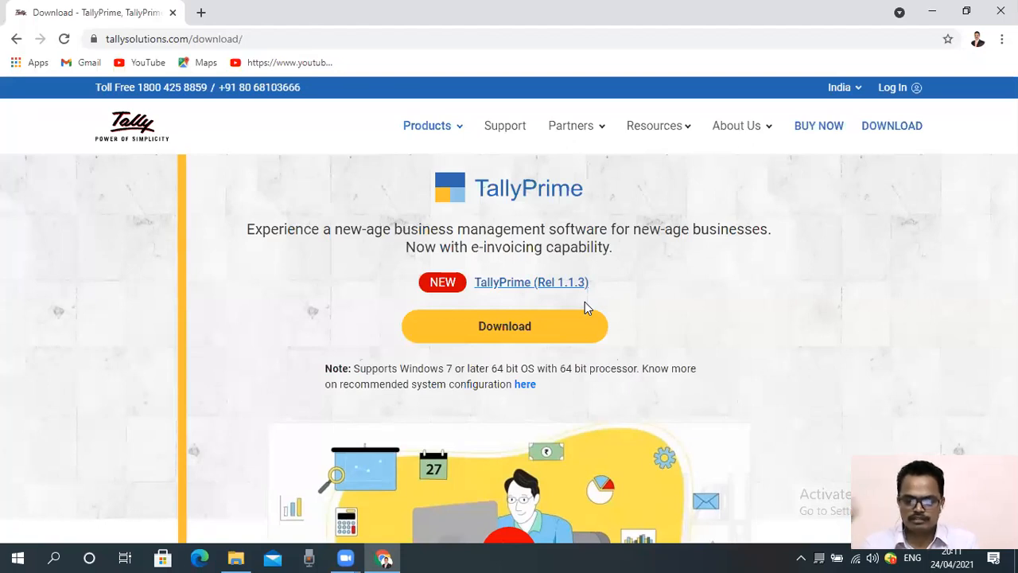
pyautogui.click(535, 326)
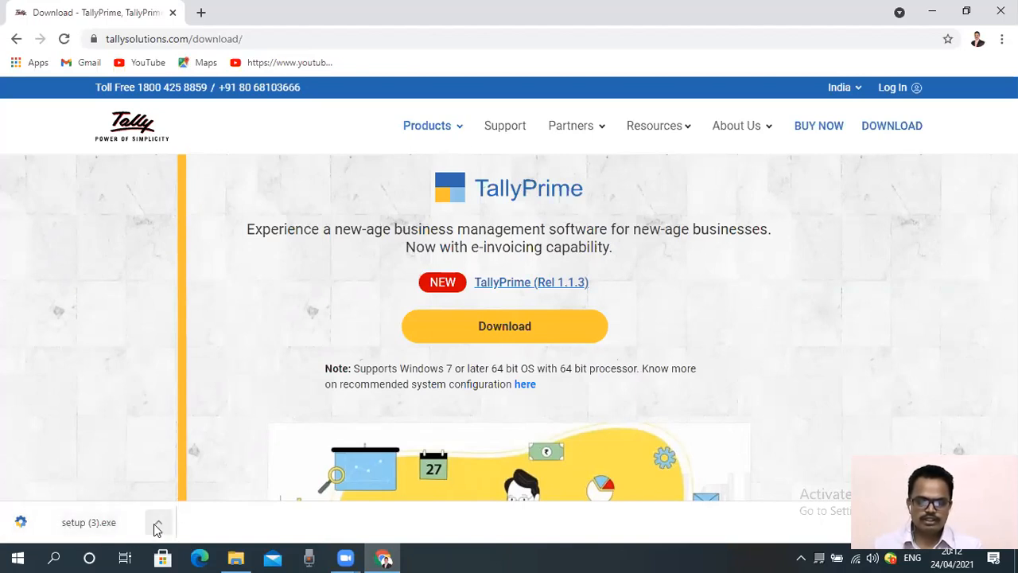
# Show the downloaded setup (3).exe in its folder and maximize the Downloads window
pyautogui.click(158, 526)
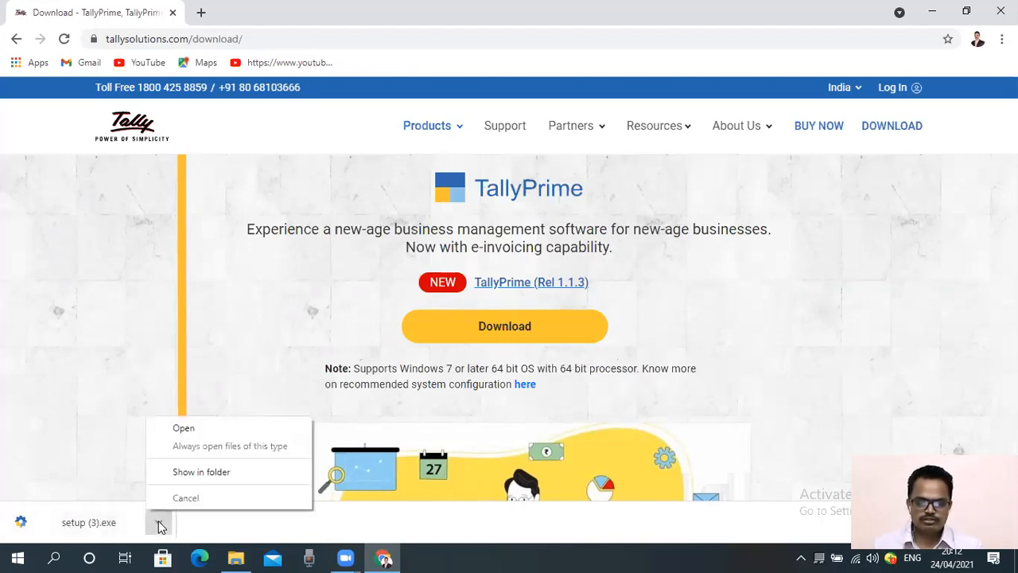
pyautogui.click(202, 473)
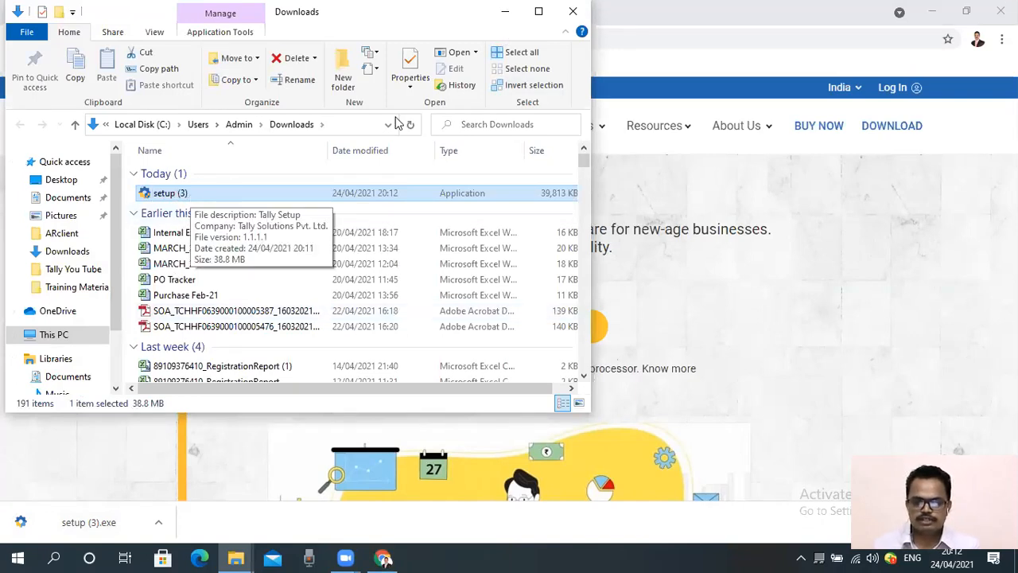
pyautogui.press('super+Up')
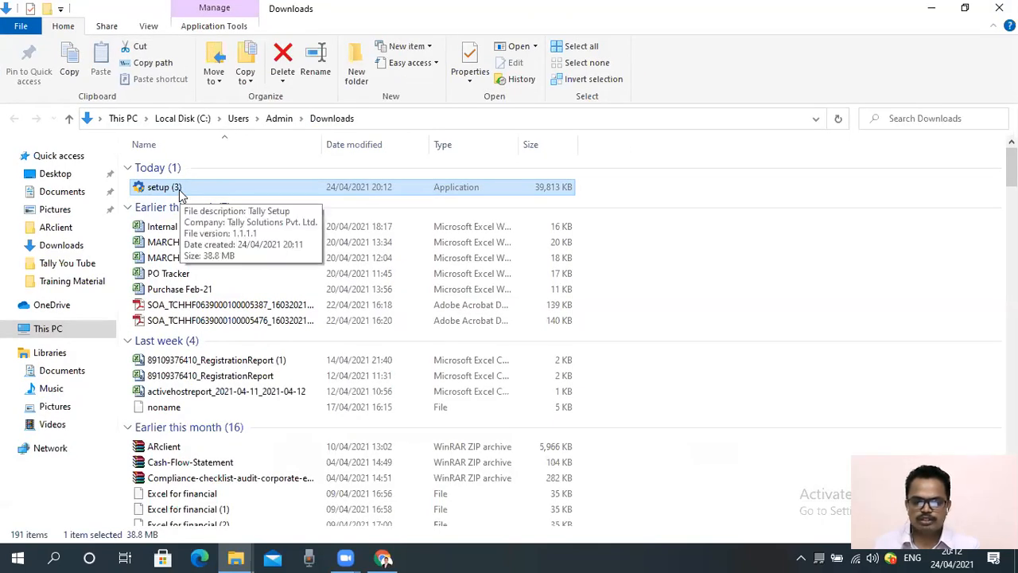
# Run the setup (3) installer from the Downloads folder, leaving its file name unchanged
pyautogui.click(177, 188)
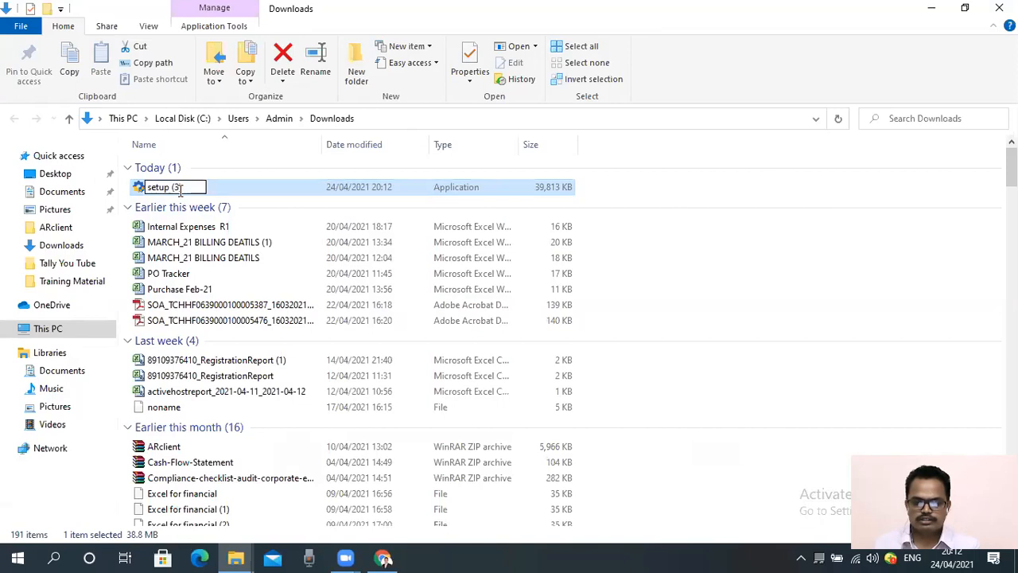
pyautogui.click(267, 210)
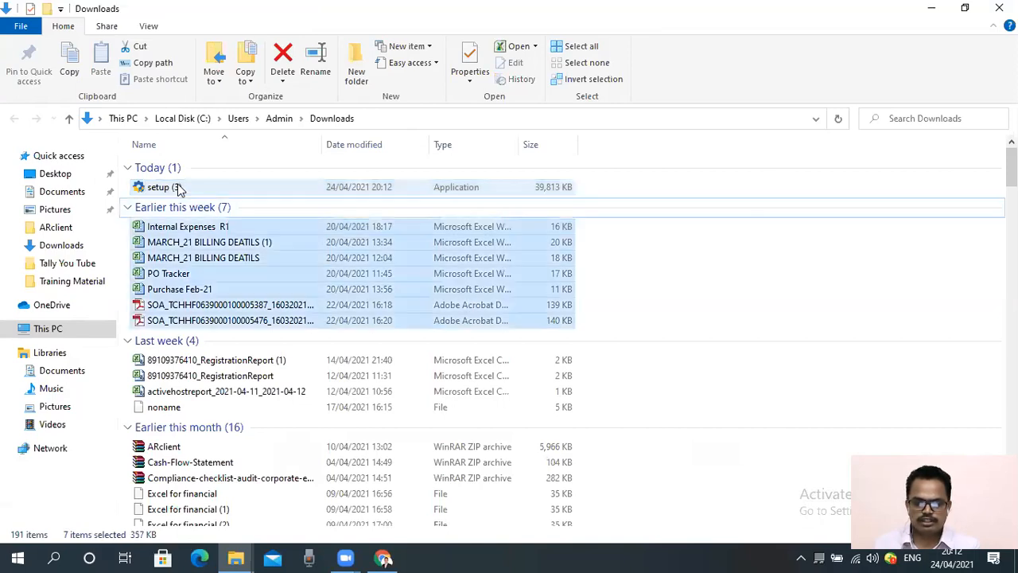
pyautogui.doubleClick(179, 187)
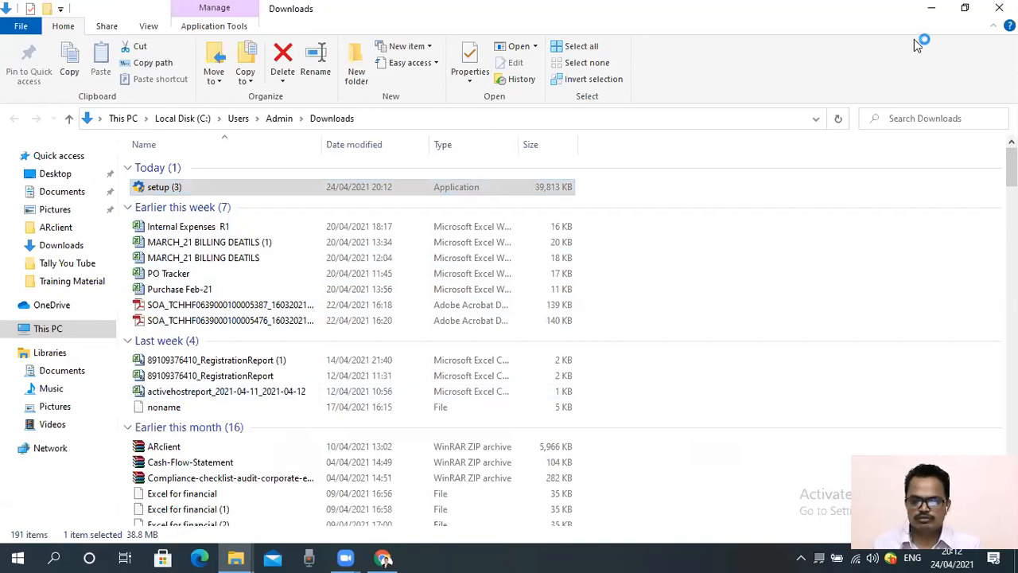
pyautogui.click(937, 14)
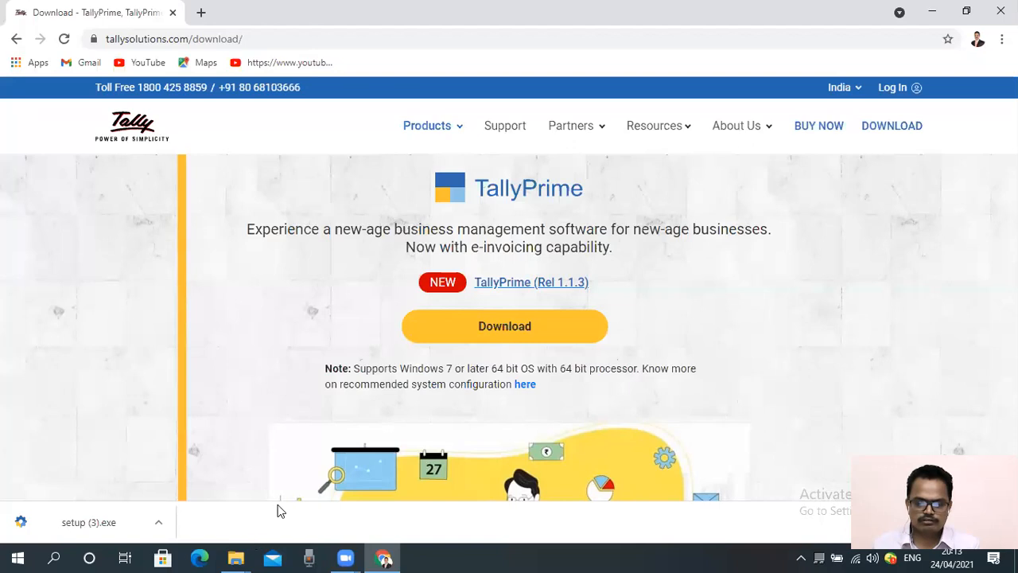
pyautogui.moveTo(236, 558)
pyautogui.click(306, 470)
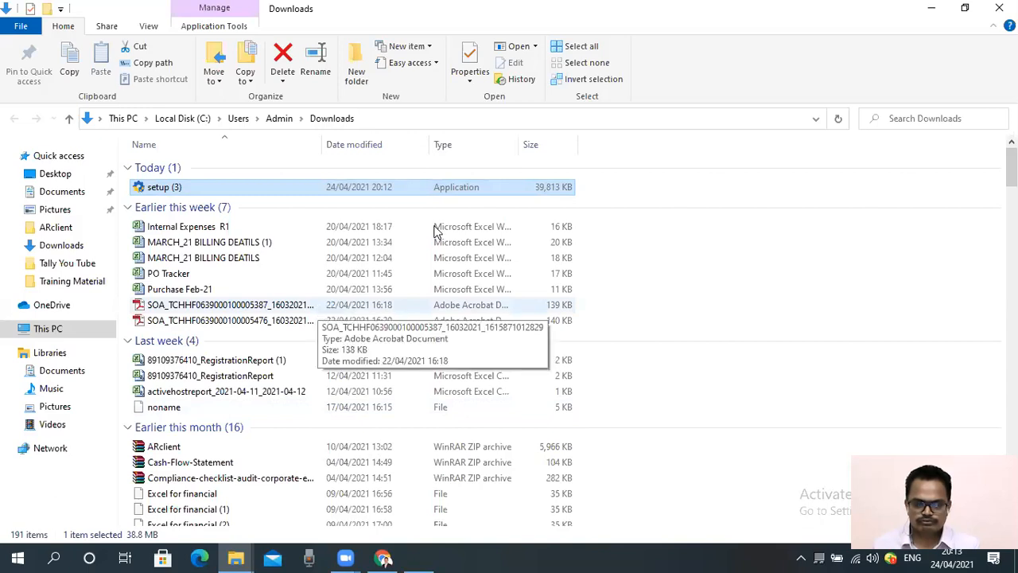
# Bring the TallyPrime Setup Manager up over a cleared desktop and choose Install New as the application to manage
pyautogui.press('super+d')
pyautogui.click(420, 555)
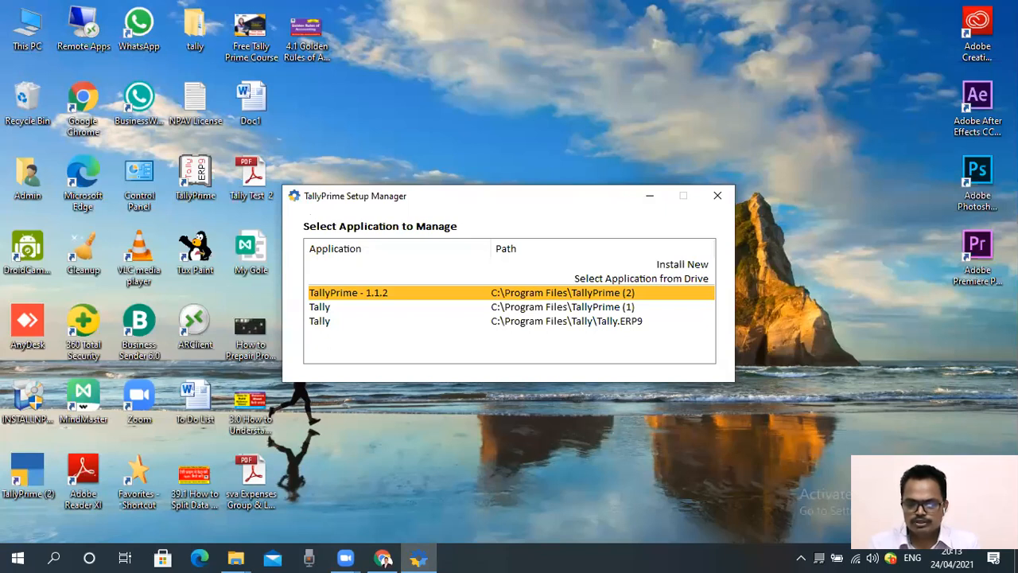
pyautogui.press('Up')
pyautogui.press('Up')
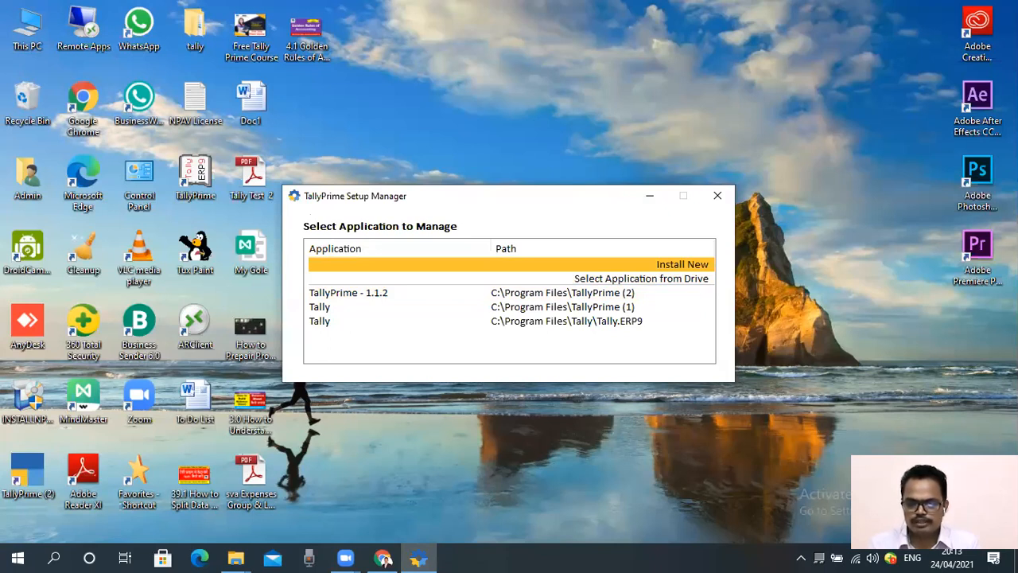
pyautogui.press('Down')
pyautogui.press('Down')
pyautogui.press('Down')
pyautogui.press('Up')
pyautogui.press('Up')
pyautogui.press('Up')
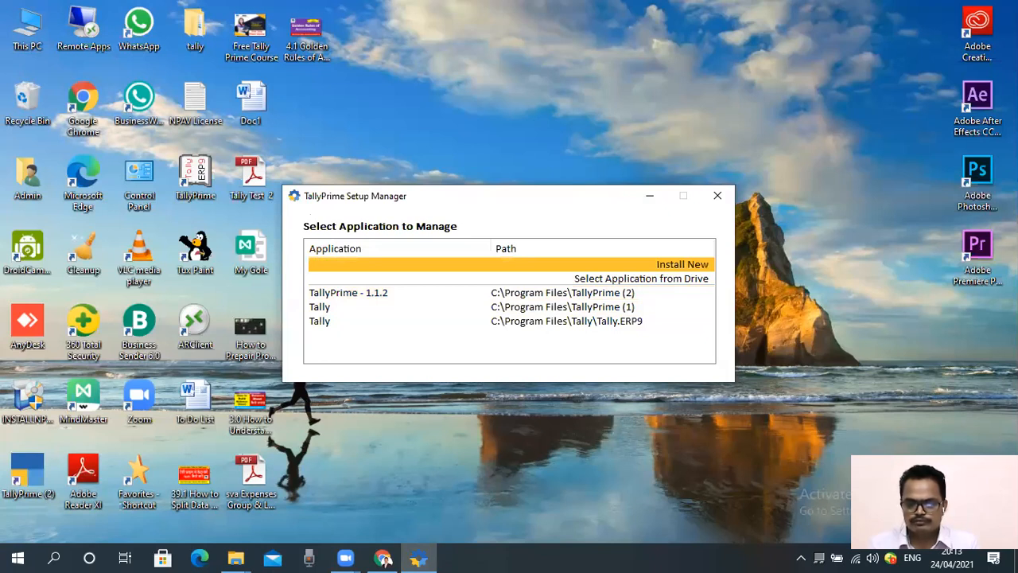
pyautogui.press('Down')
pyautogui.press('Up')
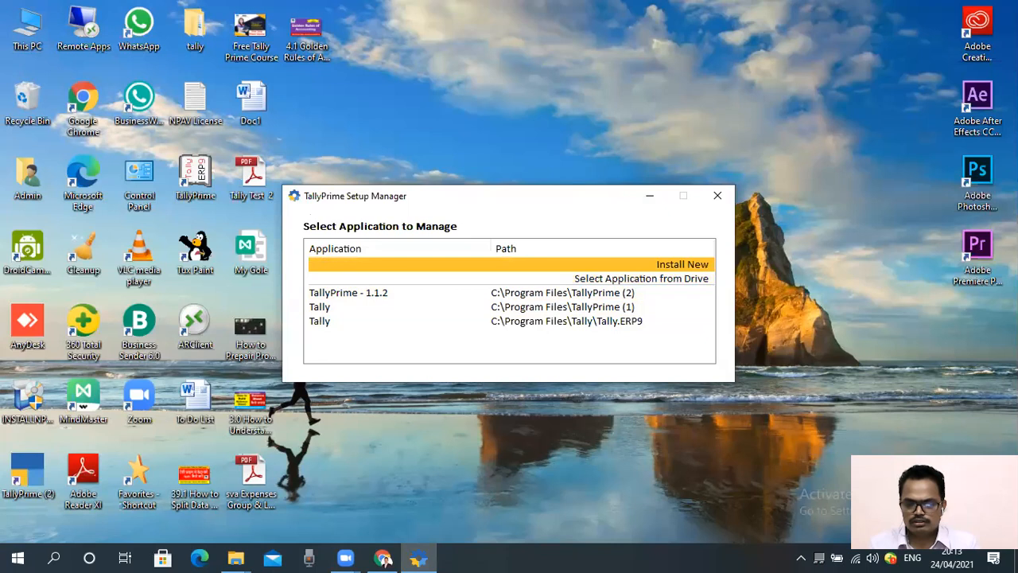
pyautogui.press('Return')
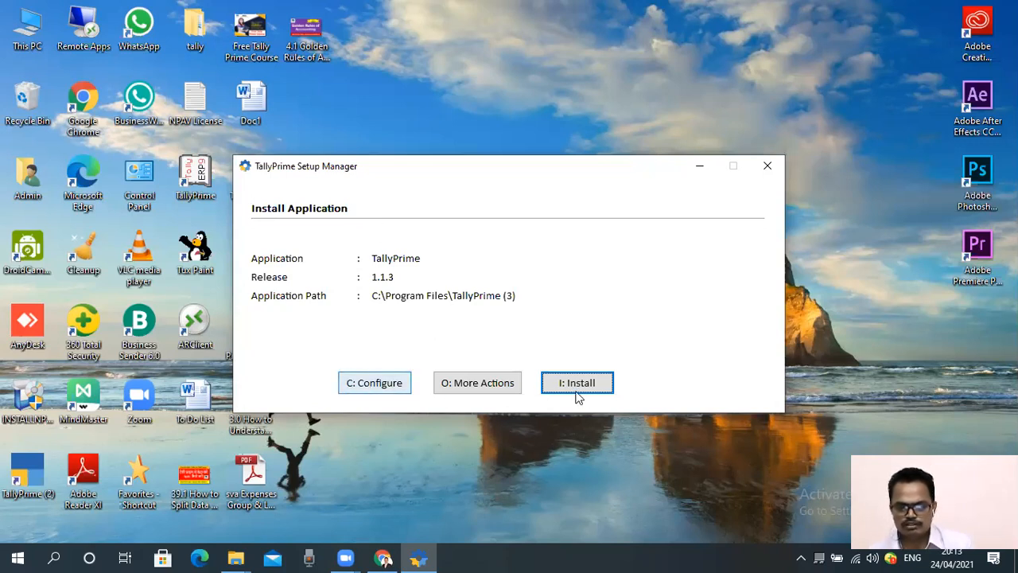
# View the additional setup actions and review the application path, desktop shortcut and Start menu entry settings in the installation configuration
pyautogui.click(470, 389)
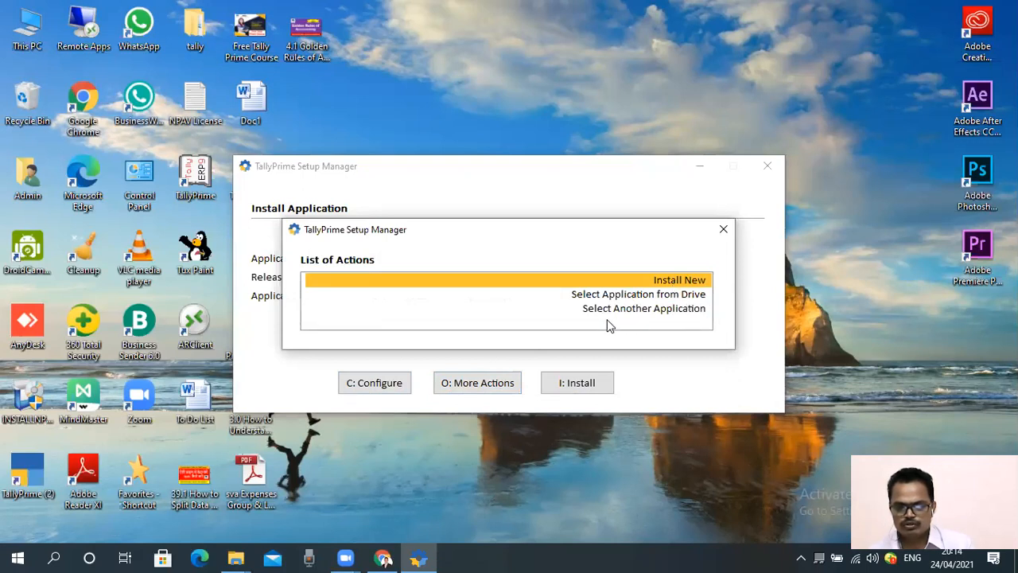
pyautogui.click(724, 231)
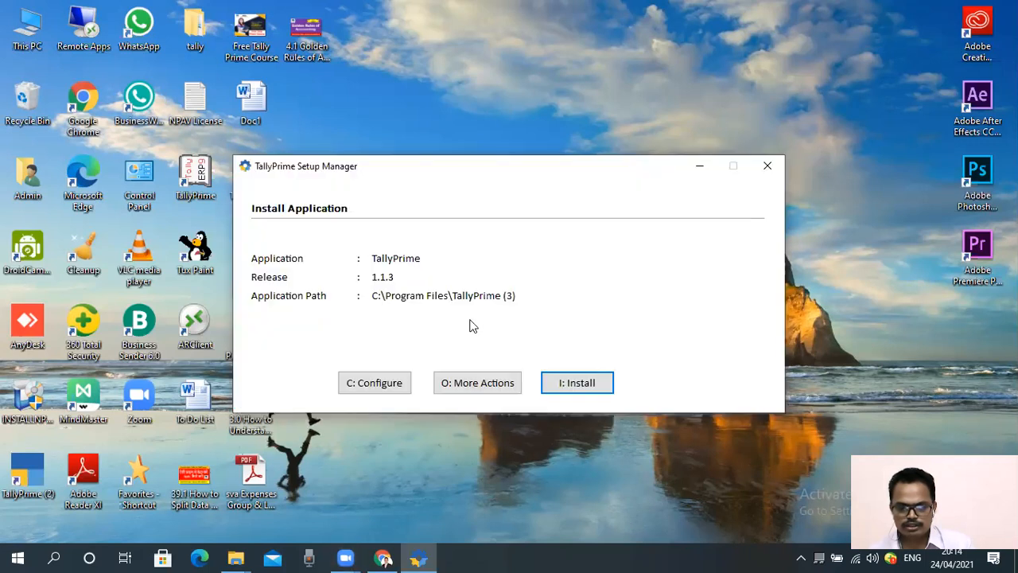
pyautogui.click(380, 387)
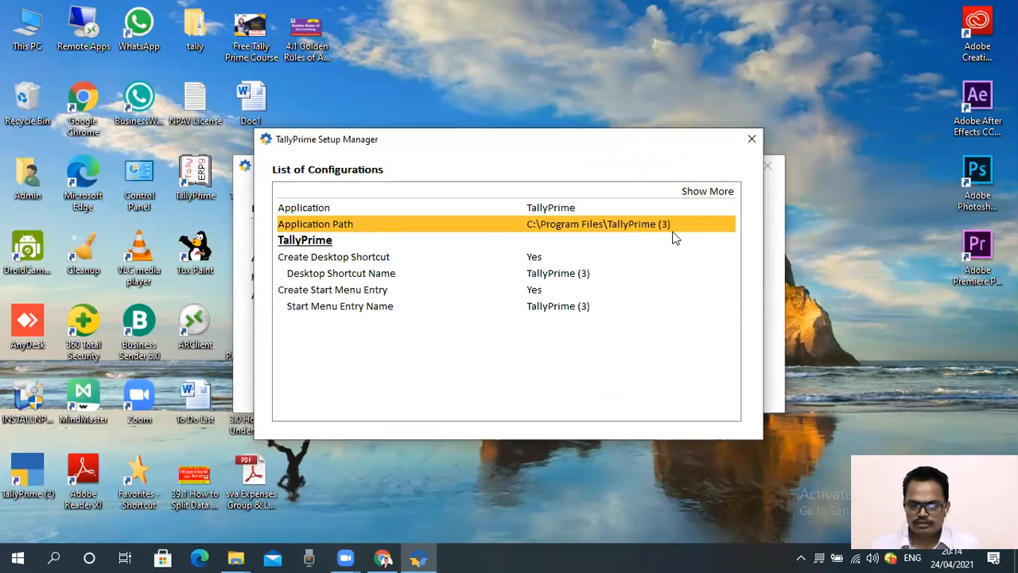
pyautogui.press('Down')
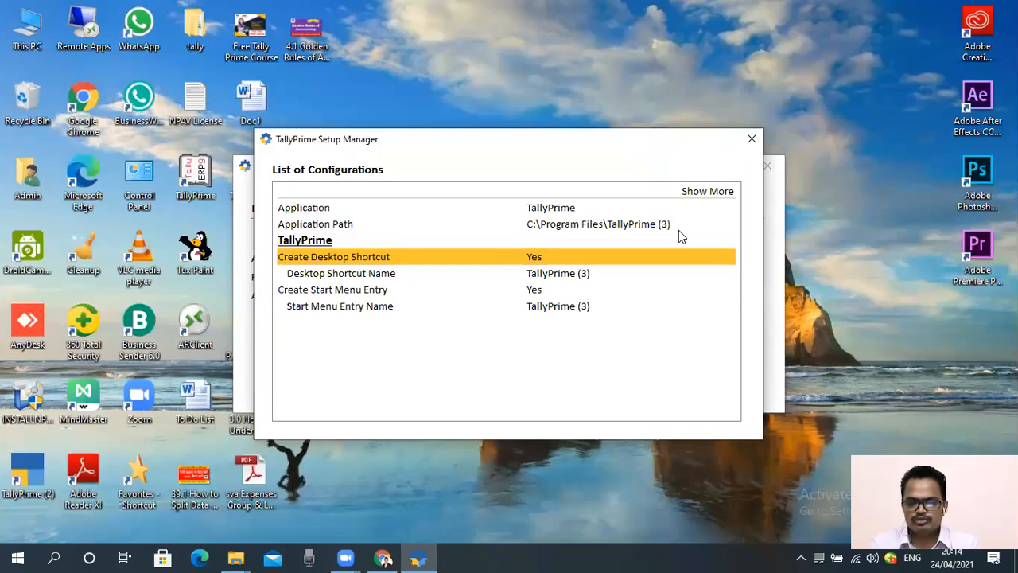
pyautogui.press('Down')
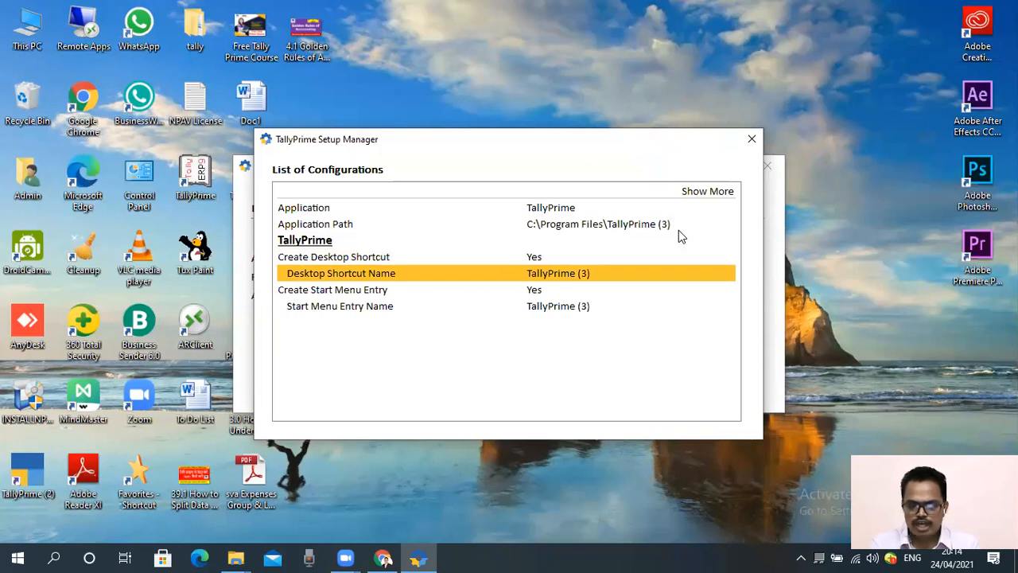
pyautogui.press('Down')
pyautogui.press('Up')
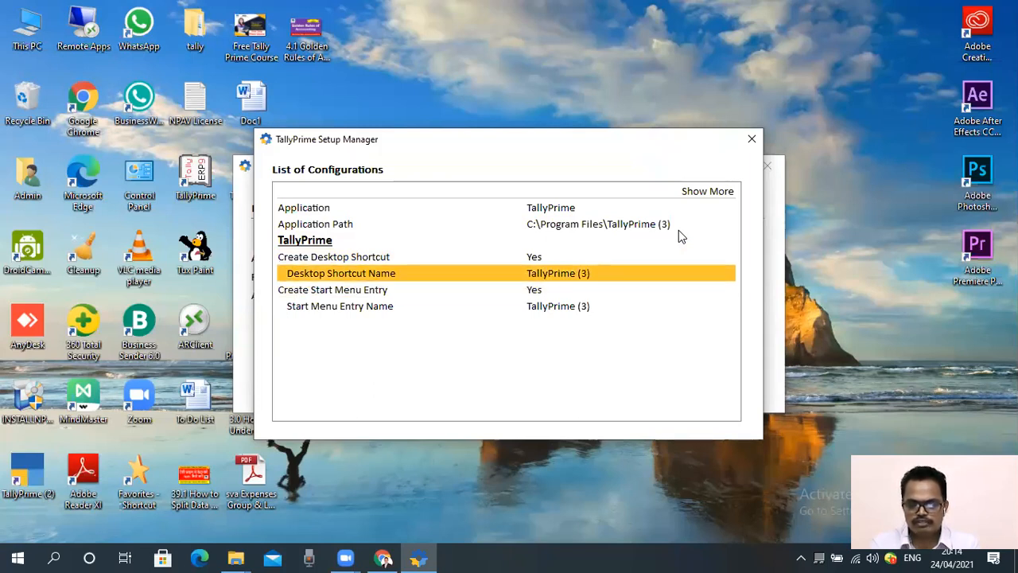
pyautogui.press('Down')
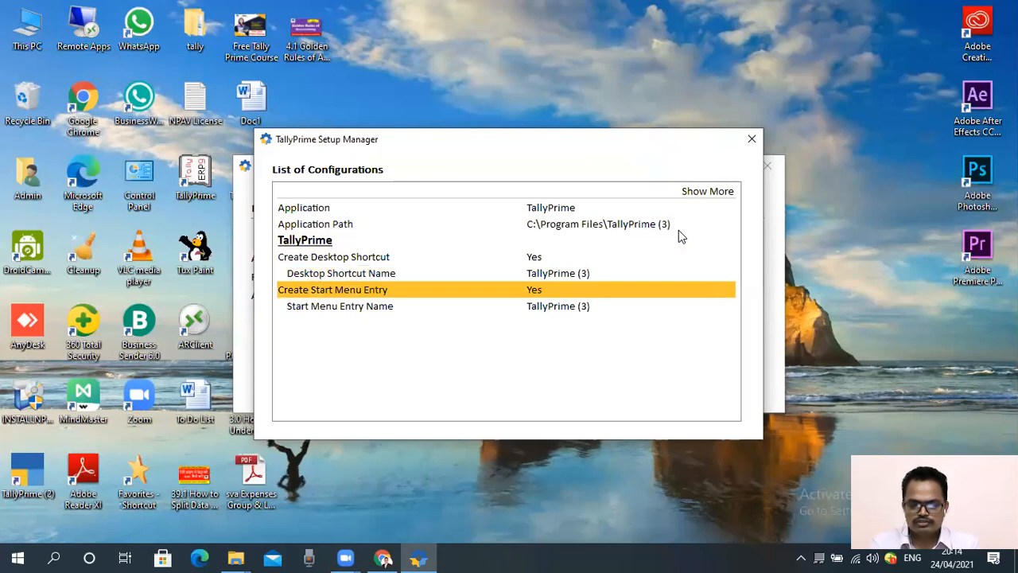
pyautogui.press('Down')
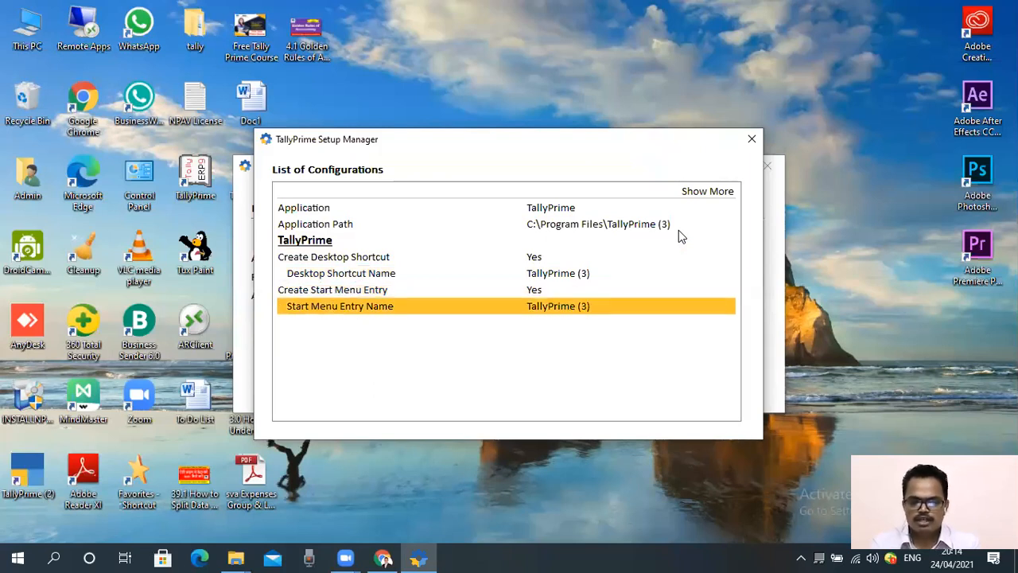
pyautogui.press('Up')
pyautogui.press('Up')
pyautogui.press('Up')
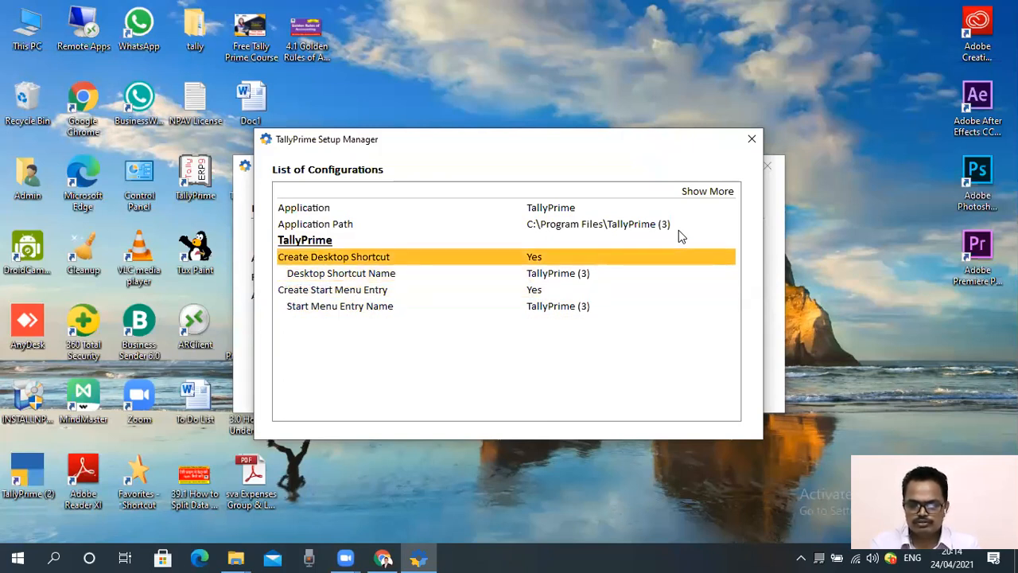
pyautogui.hotkey('ctrl', 'a')
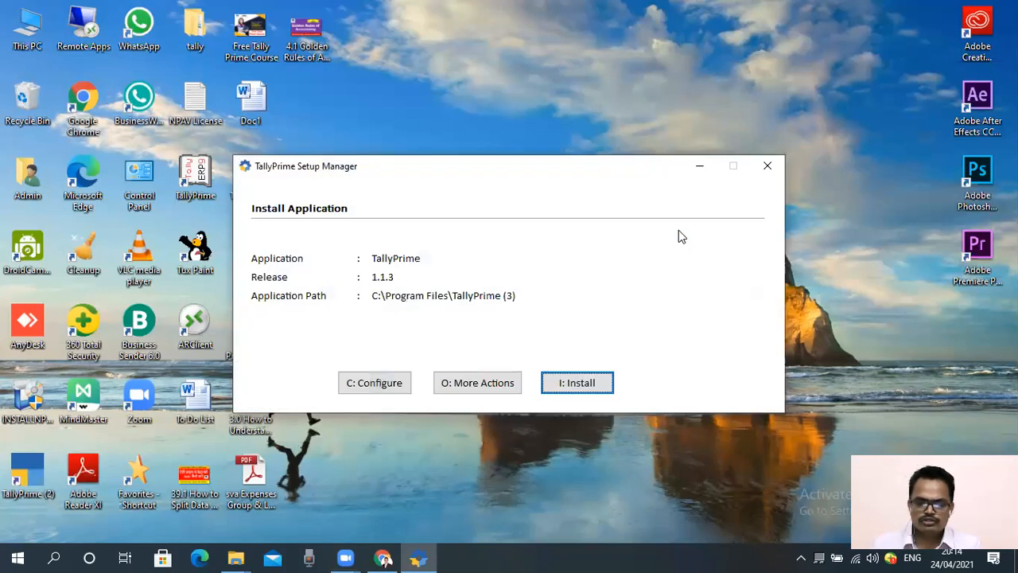
# Install TallyPrime release 1.1.3 to C:\Program Files\TallyPrime (3) and start the installed application
pyautogui.click(590, 387)
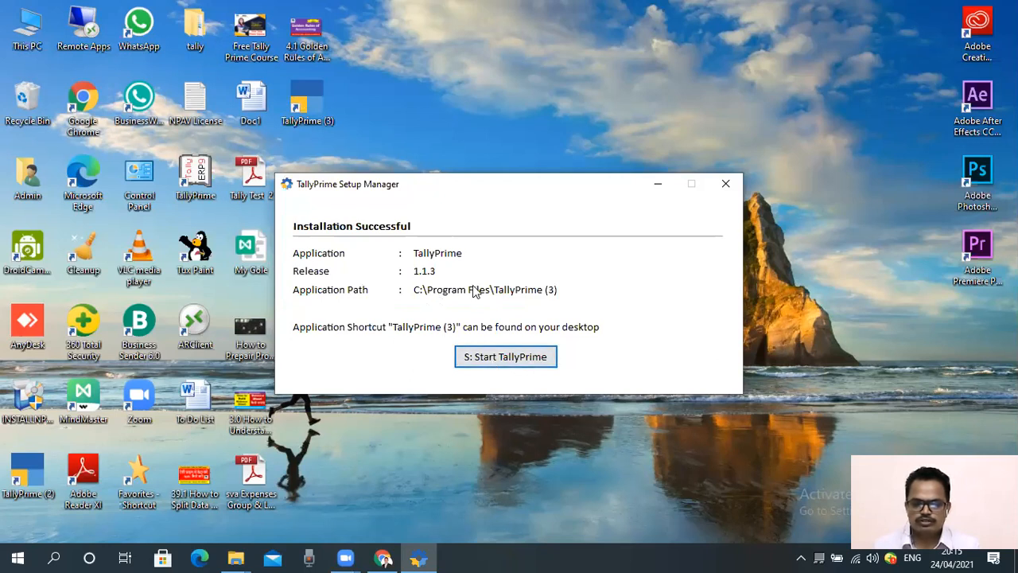
pyautogui.click(503, 358)
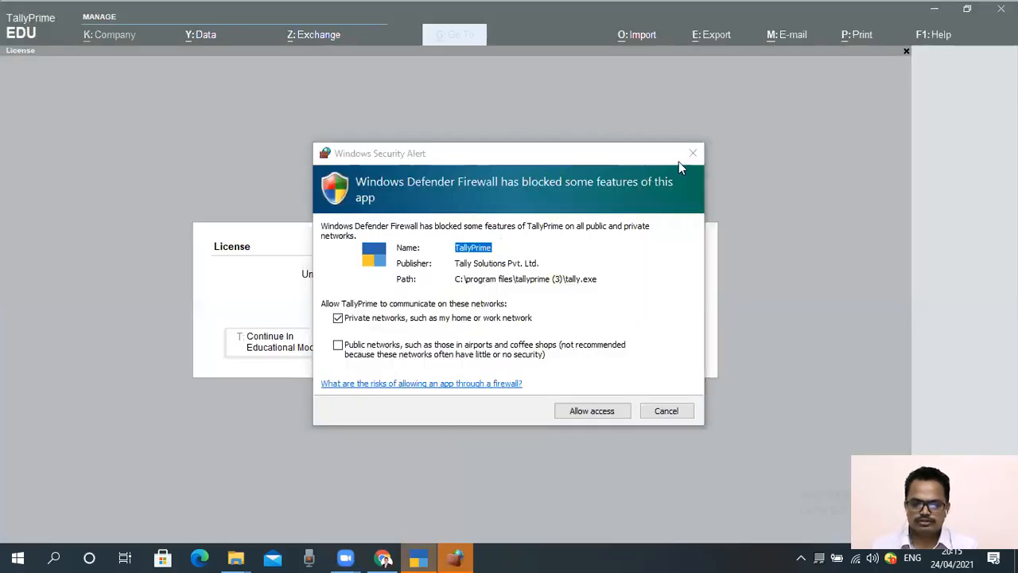
# Dismiss the Windows Defender Firewall alert without allowing access and continue TallyPrime in Educational Mode
pyautogui.click(692, 156)
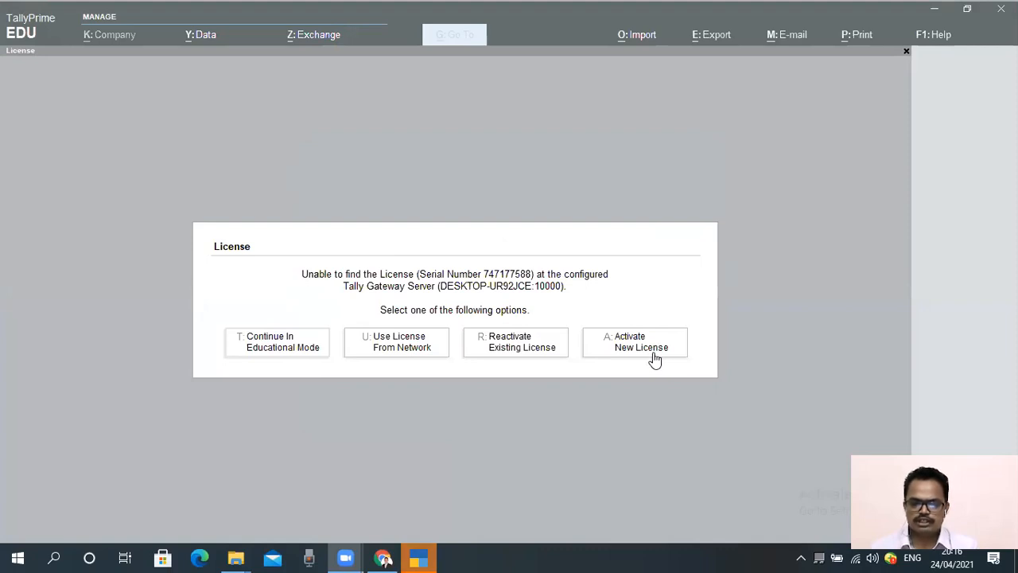
pyautogui.click(288, 350)
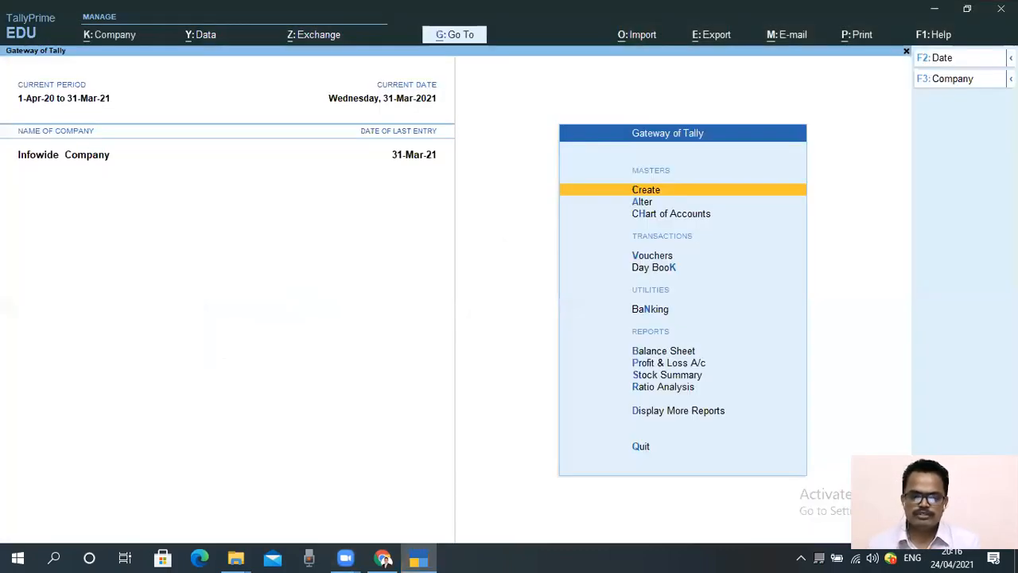